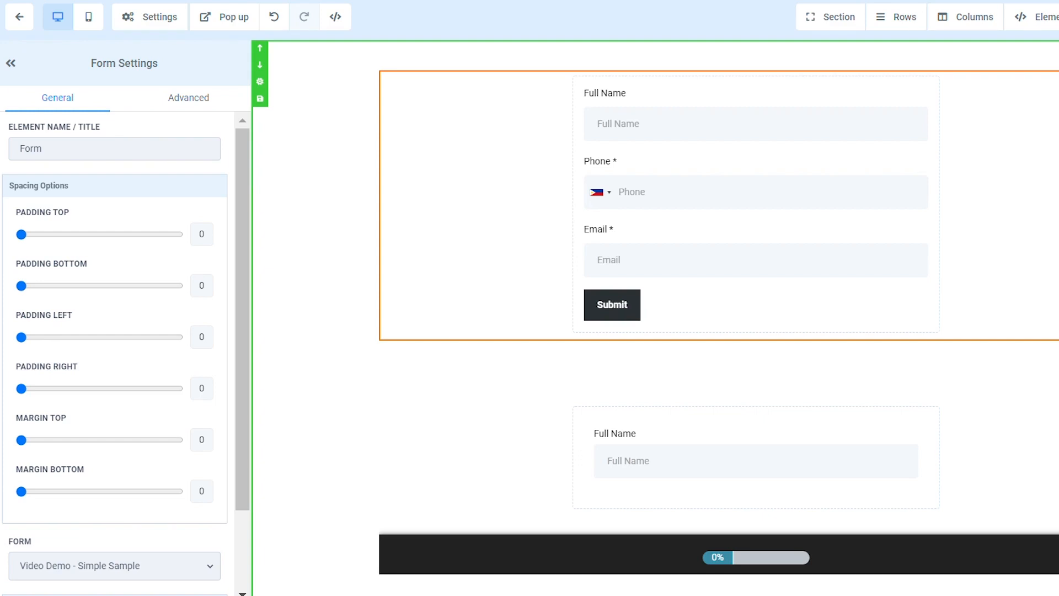
Look over the form, survey and calendar elements placed on the page.
{"action": "scroll", "coordinate": [922, 236], "scroll_direction": "down", "scroll_amount": 2}
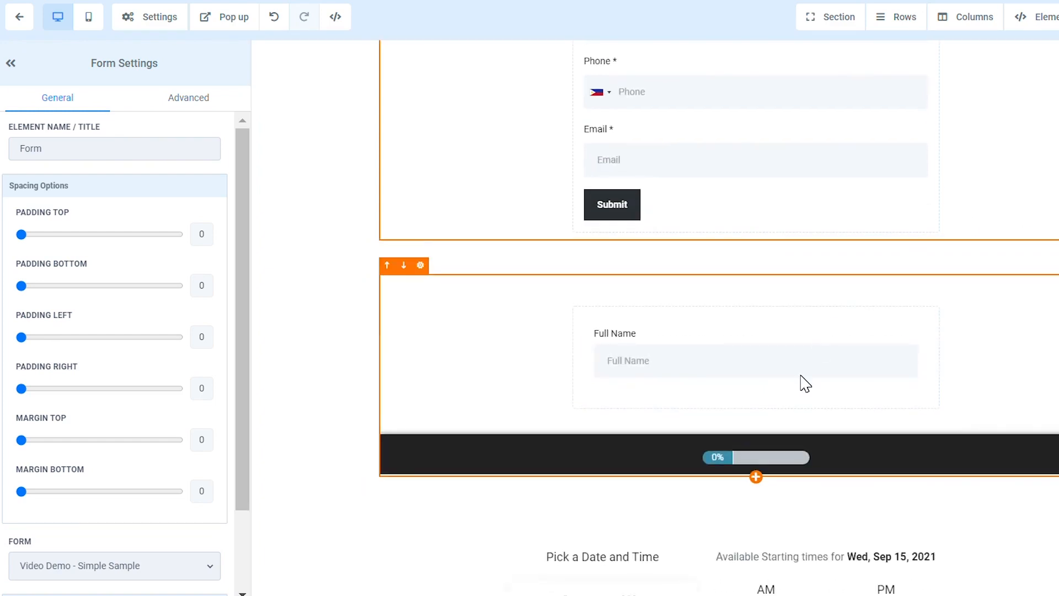
{"action": "scroll", "coordinate": [803, 381], "scroll_direction": "down", "scroll_amount": 4}
{"action": "scroll", "coordinate": [814, 385], "scroll_direction": "down", "scroll_amount": 5}
{"action": "scroll", "coordinate": [927, 440], "scroll_direction": "up", "scroll_amount": 9}
{"action": "scroll", "coordinate": [655, 318], "scroll_direction": "up", "scroll_amount": 1}
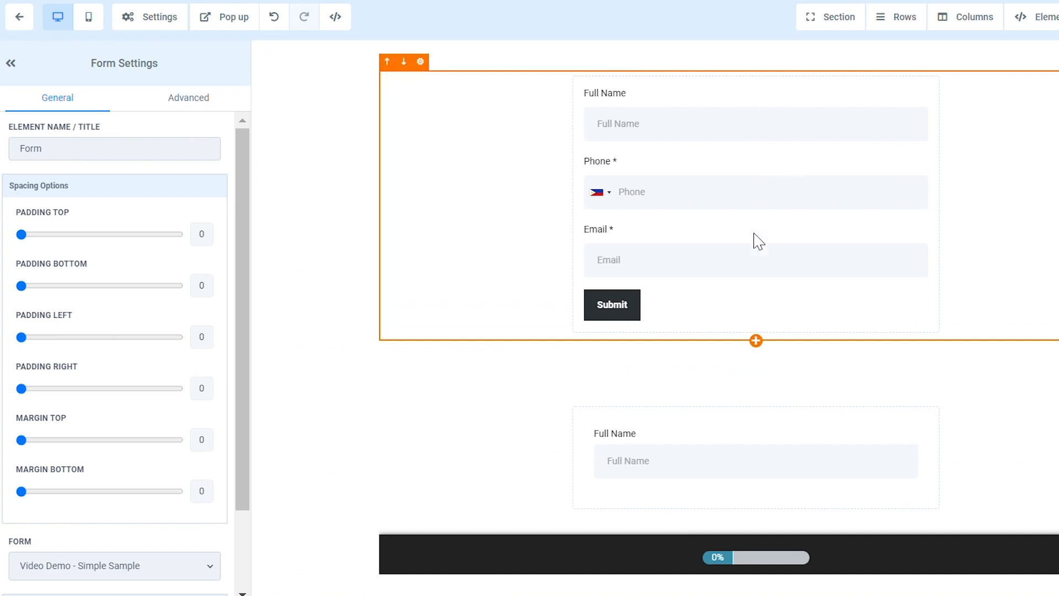
{"action": "scroll", "coordinate": [684, 336], "scroll_direction": "down", "scroll_amount": 4}
{"action": "scroll", "coordinate": [690, 347], "scroll_direction": "down", "scroll_amount": 4}
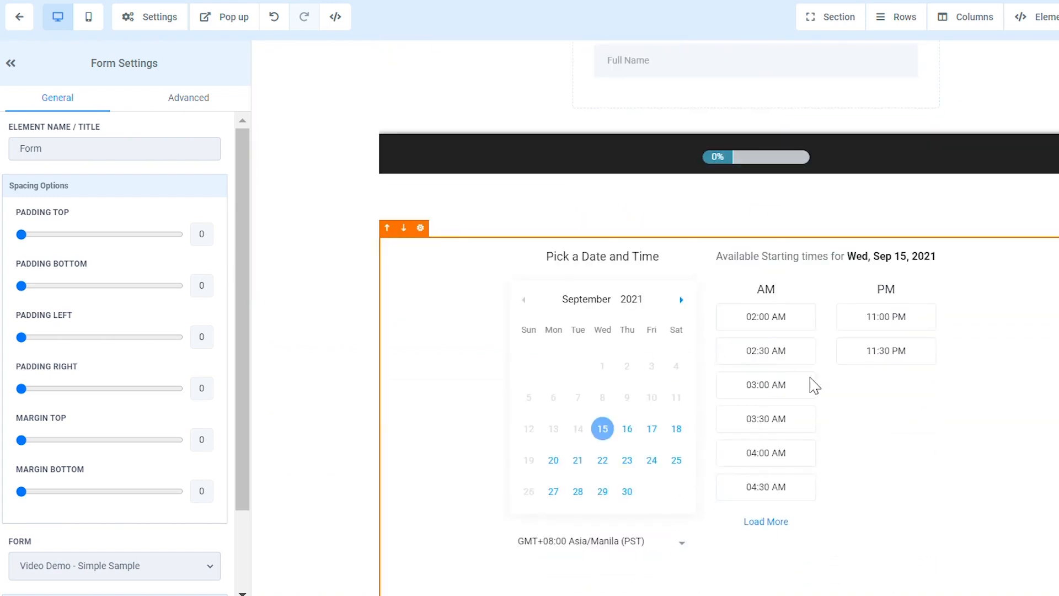
{"action": "scroll", "coordinate": [811, 383], "scroll_direction": "up", "scroll_amount": 4}
{"action": "scroll", "coordinate": [655, 318], "scroll_direction": "up", "scroll_amount": 3}
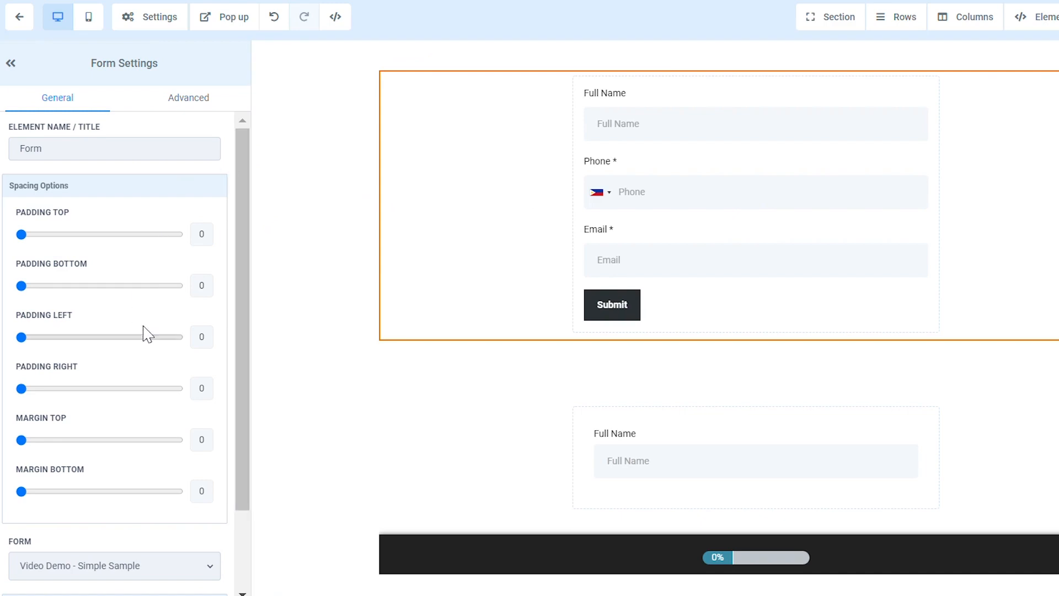
Review the form's general settings and choose Use action from form builder as its redirect action.
{"action": "scroll", "coordinate": [149, 340], "scroll_direction": "down", "scroll_amount": 2}
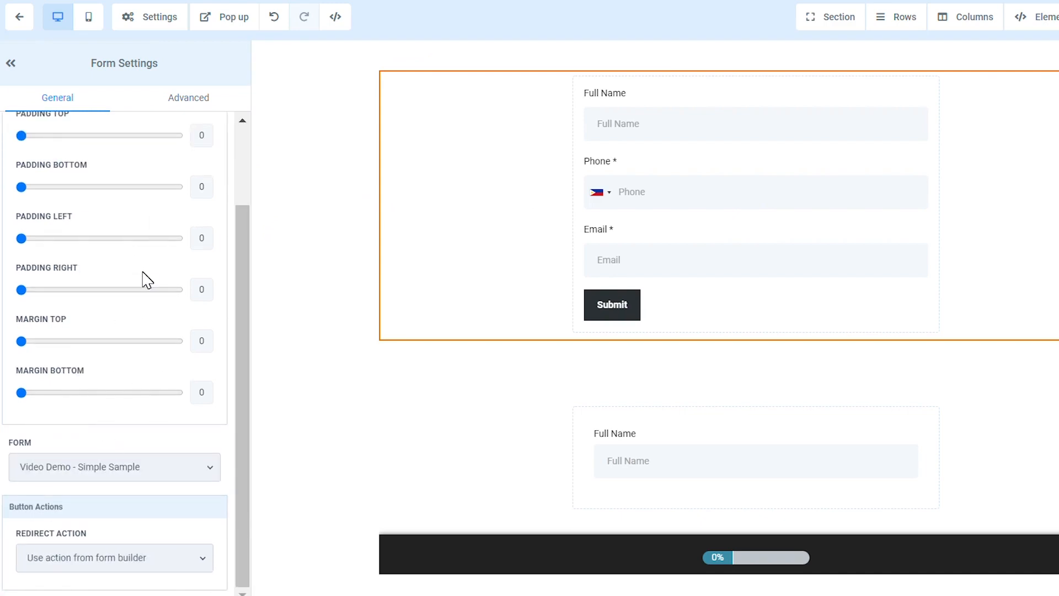
{"action": "scroll", "coordinate": [118, 282], "scroll_direction": "up", "scroll_amount": 2}
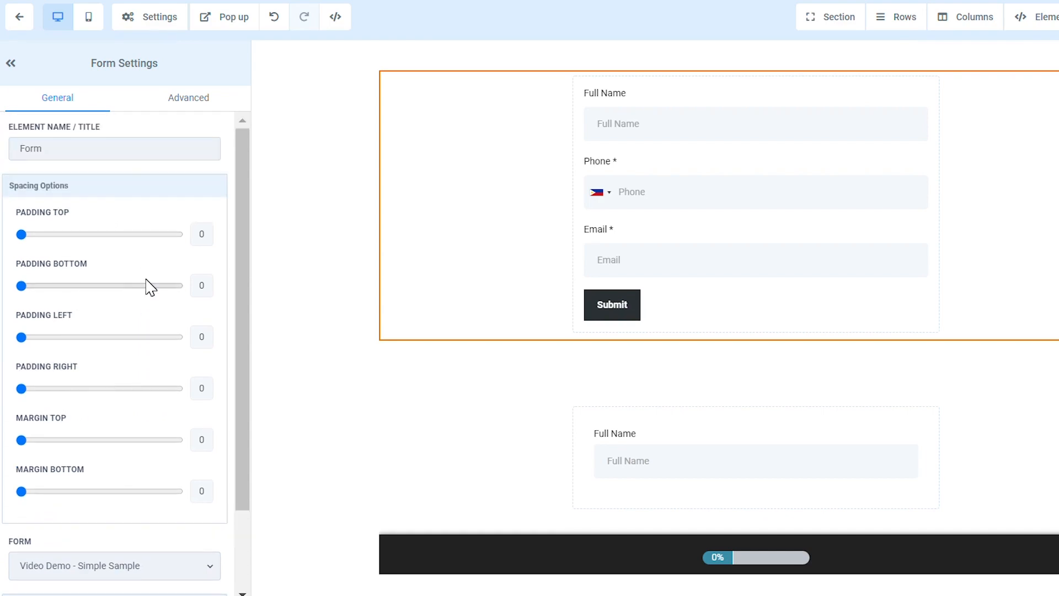
{"action": "scroll", "coordinate": [146, 285], "scroll_direction": "down", "scroll_amount": 2}
{"action": "scroll", "coordinate": [150, 288], "scroll_direction": "down", "scroll_amount": 1}
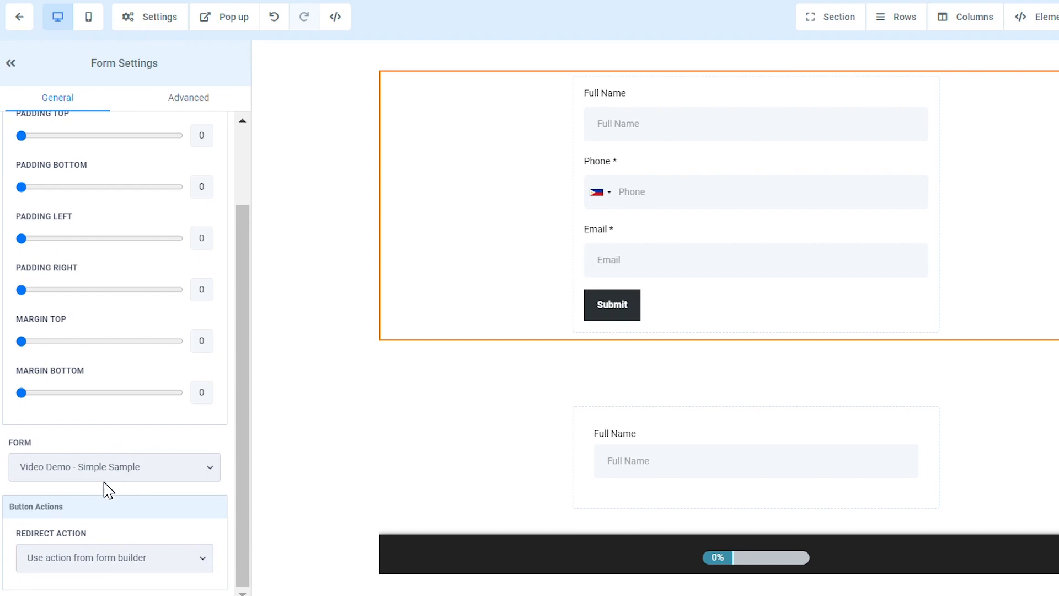
{"action": "left_click", "coordinate": [112, 565]}
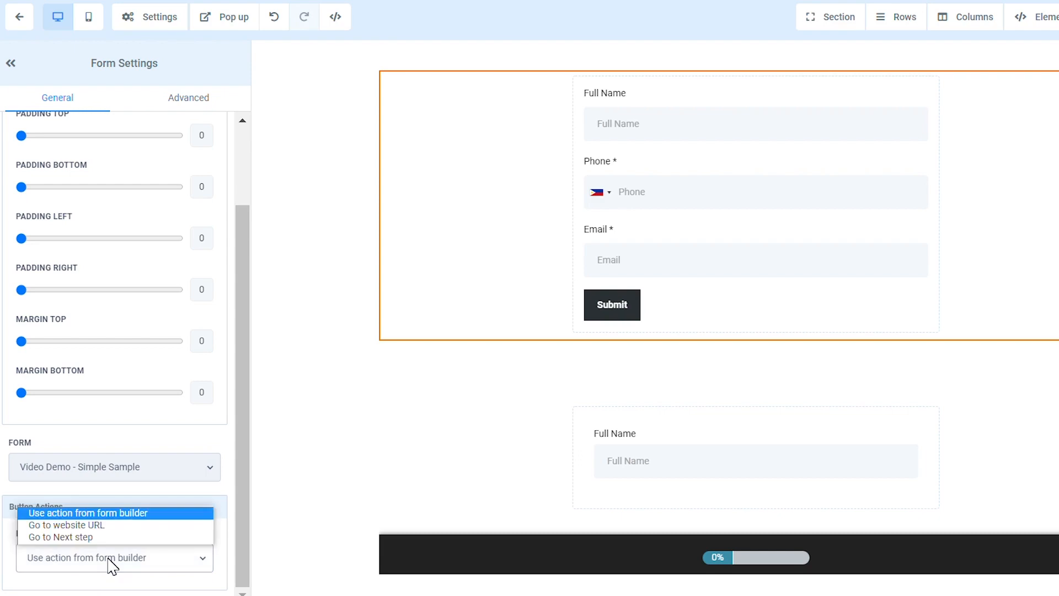
{"action": "left_click", "coordinate": [136, 513]}
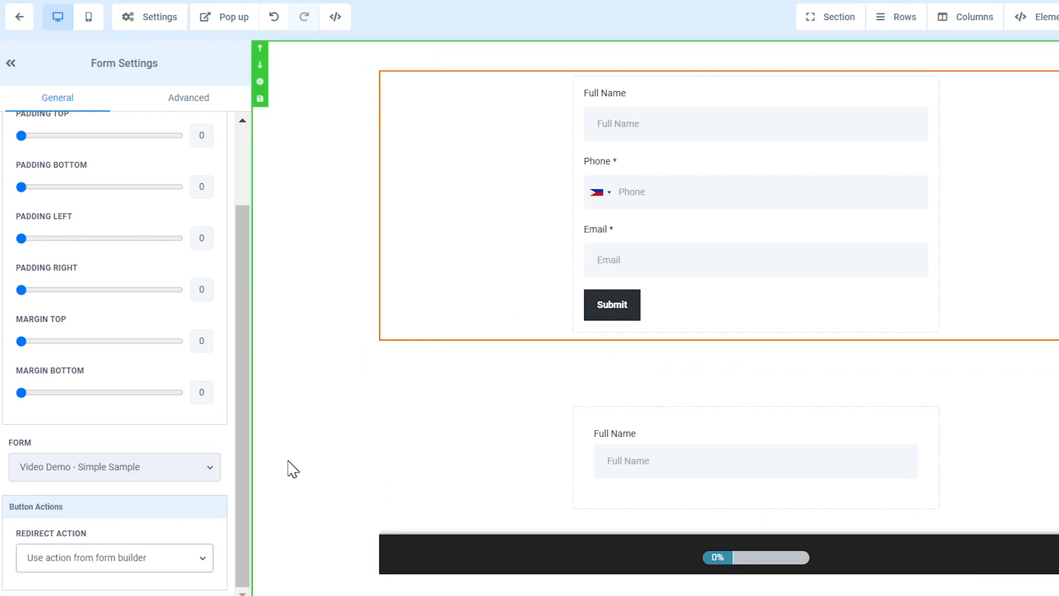
Set the form's redirect action to Go to website URL and open the website address for entry.
{"action": "left_click", "coordinate": [111, 566]}
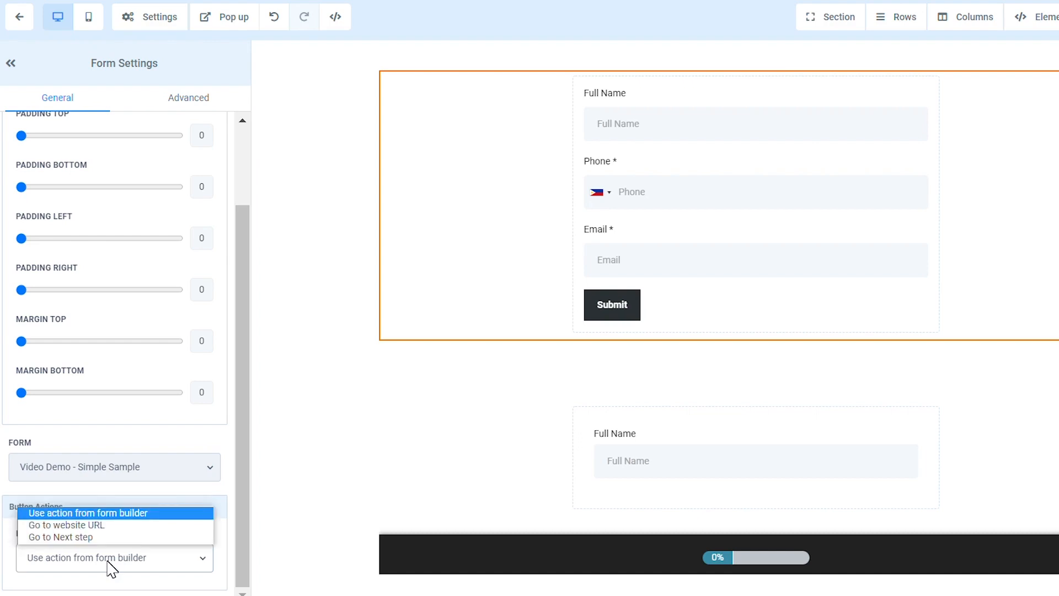
{"action": "left_click", "coordinate": [136, 528]}
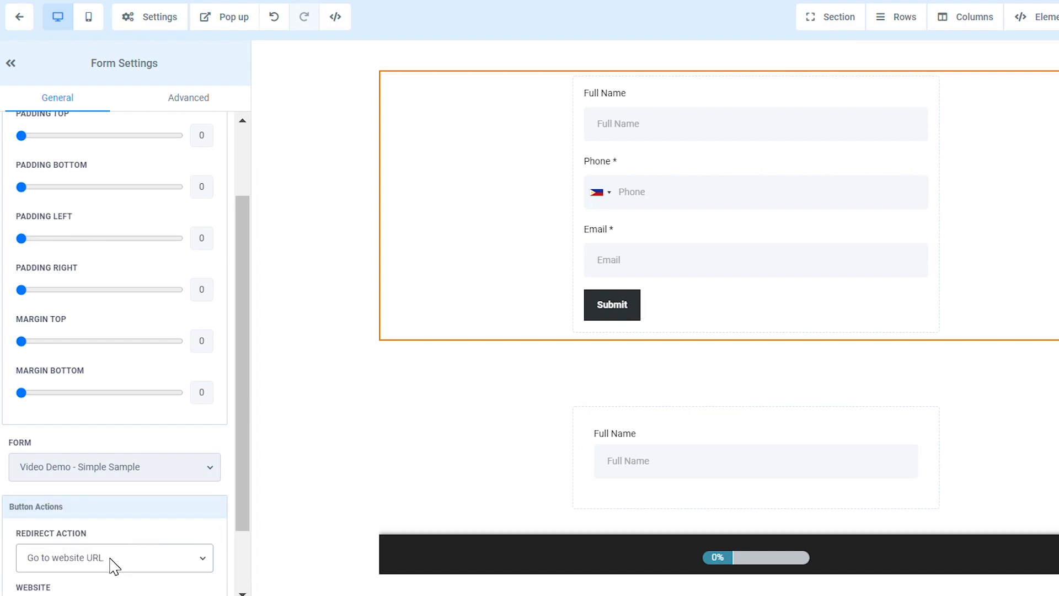
{"action": "scroll", "coordinate": [137, 535], "scroll_direction": "down", "scroll_amount": 2}
{"action": "left_click", "coordinate": [136, 530]}
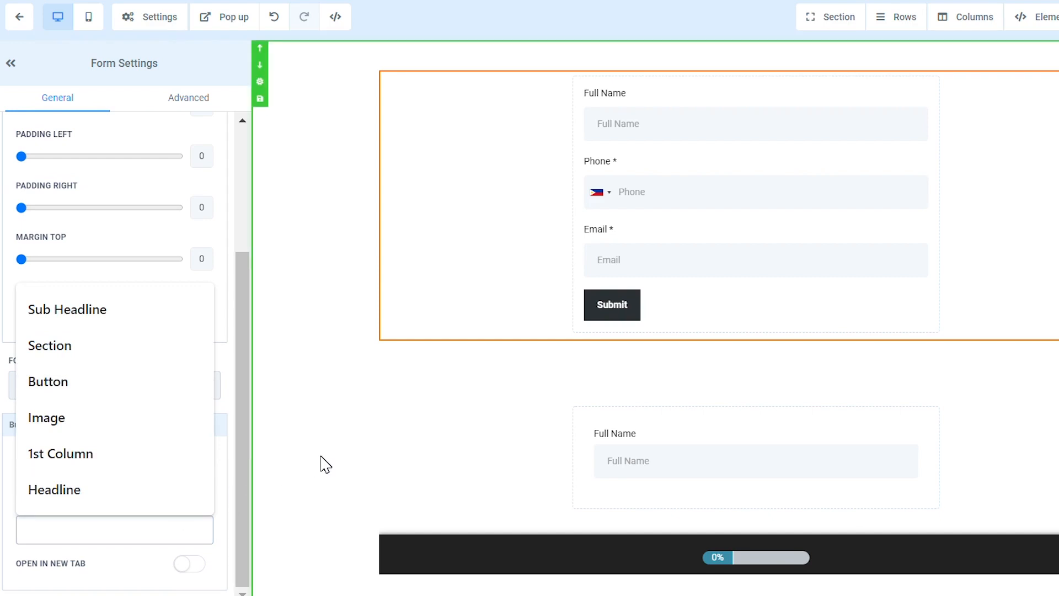
View the form's advanced settings and the list of page-level settings.
{"action": "left_click", "coordinate": [181, 103]}
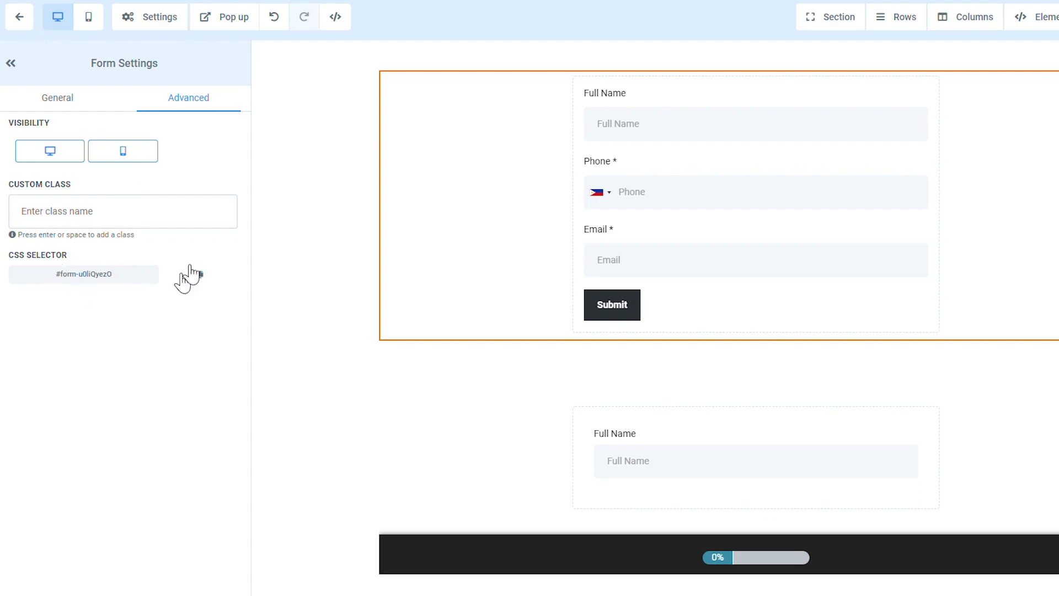
{"action": "left_click", "coordinate": [160, 19]}
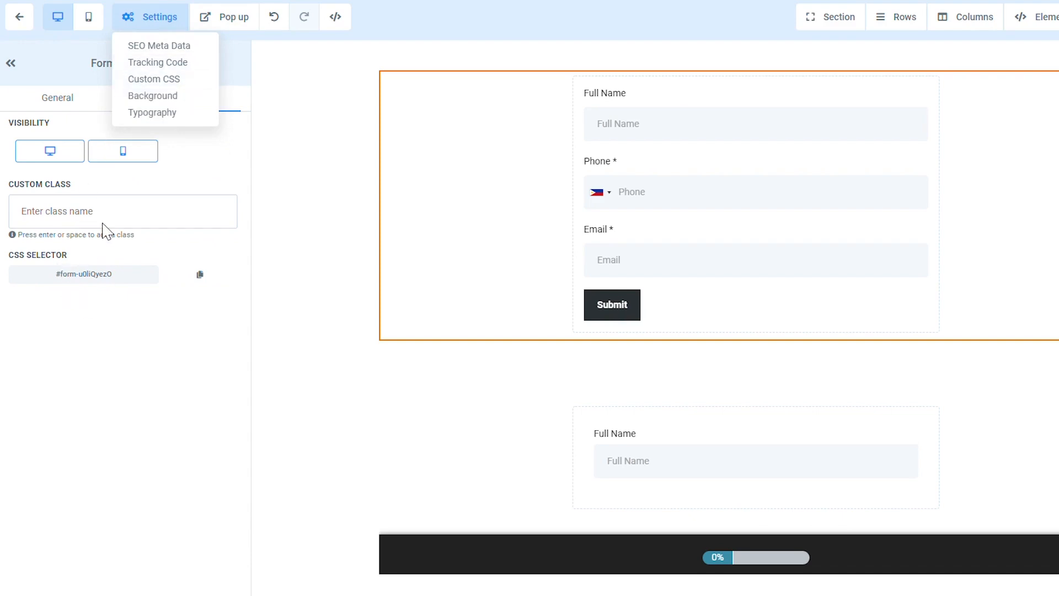
{"action": "left_click", "coordinate": [136, 349]}
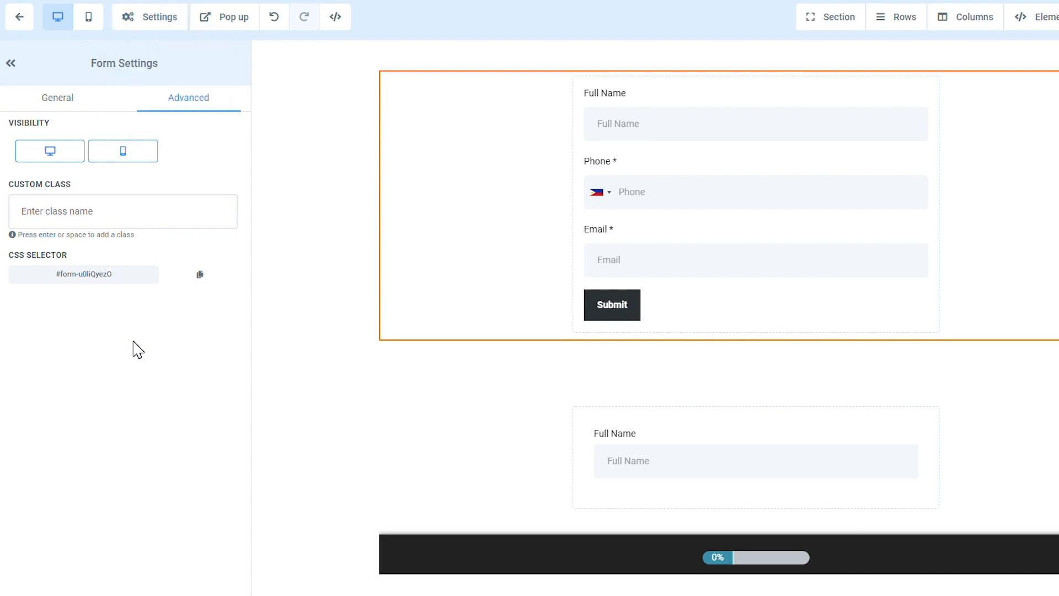
Open the survey element's settings and examine its spacing, survey selection and redirect action.
{"action": "scroll", "coordinate": [496, 293], "scroll_direction": "down", "scroll_amount": 3}
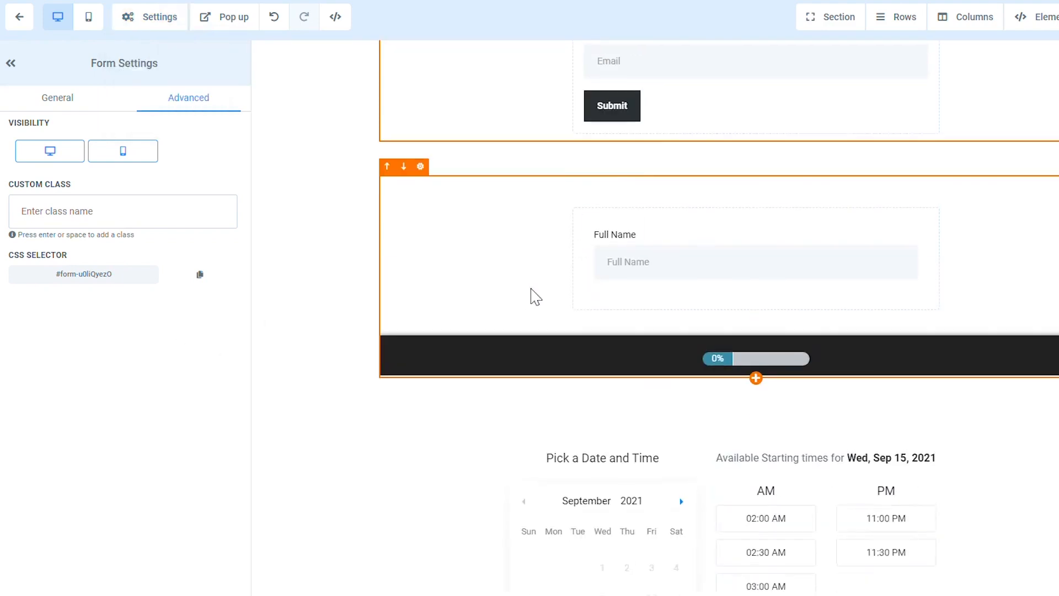
{"action": "left_click", "coordinate": [532, 297]}
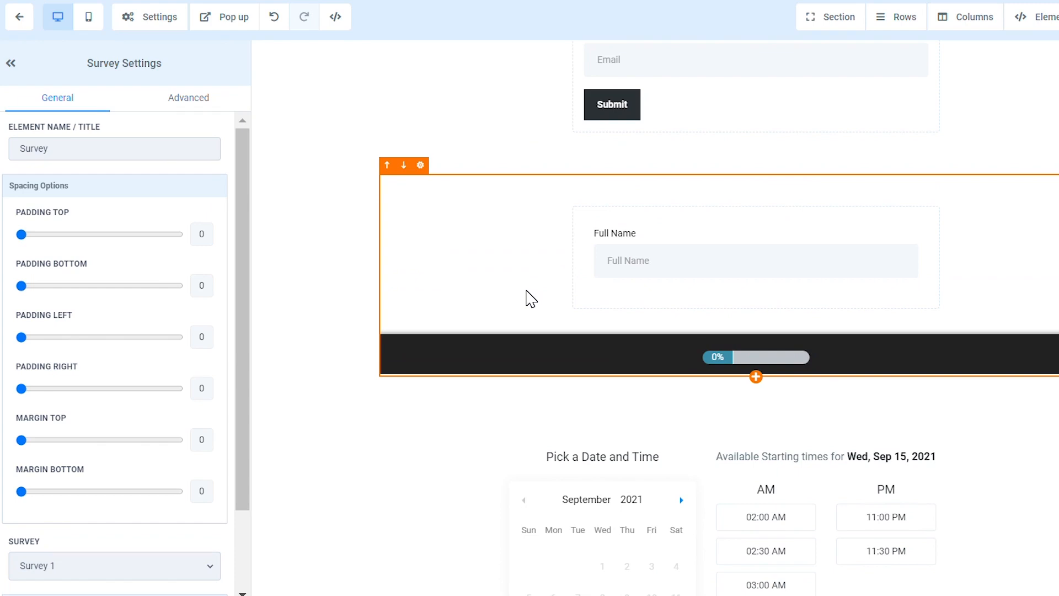
{"action": "scroll", "coordinate": [165, 320], "scroll_direction": "down", "scroll_amount": 2}
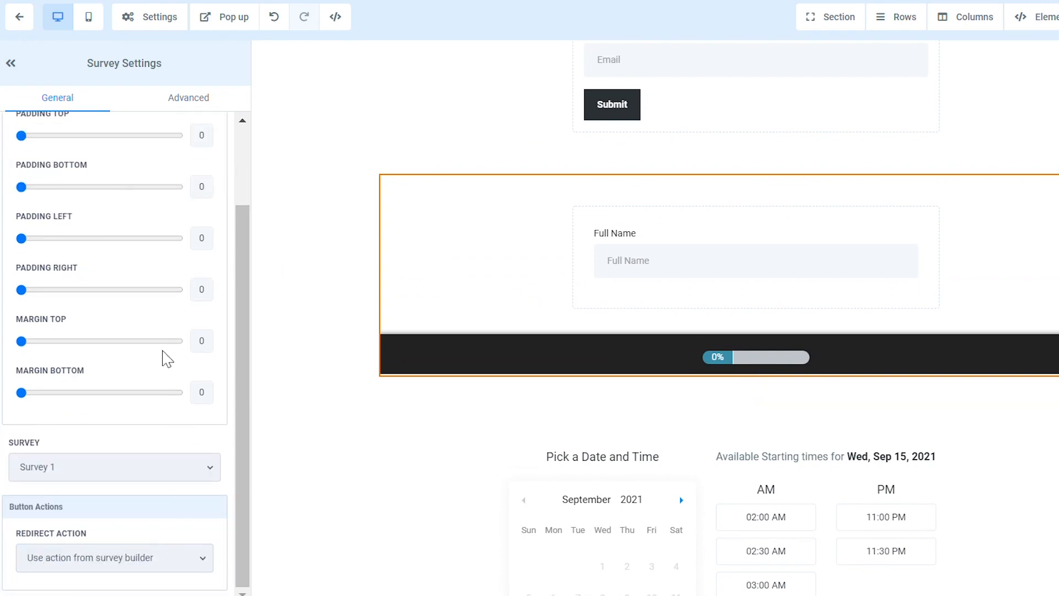
{"action": "scroll", "coordinate": [154, 320], "scroll_direction": "up", "scroll_amount": 2}
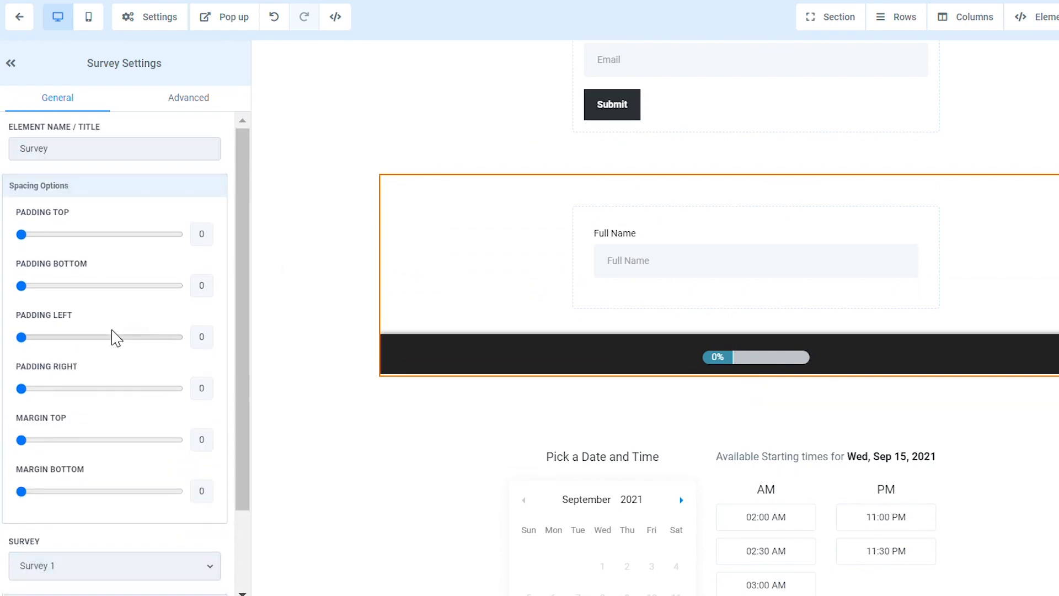
{"action": "scroll", "coordinate": [116, 338], "scroll_direction": "down", "scroll_amount": 2}
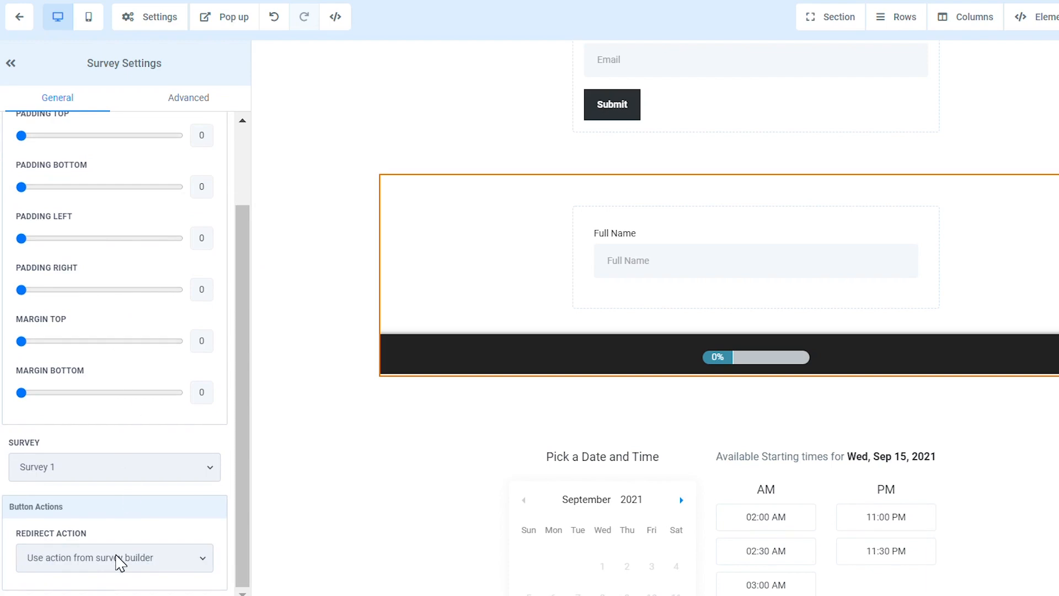
{"action": "scroll", "coordinate": [560, 355], "scroll_direction": "up", "scroll_amount": 4}
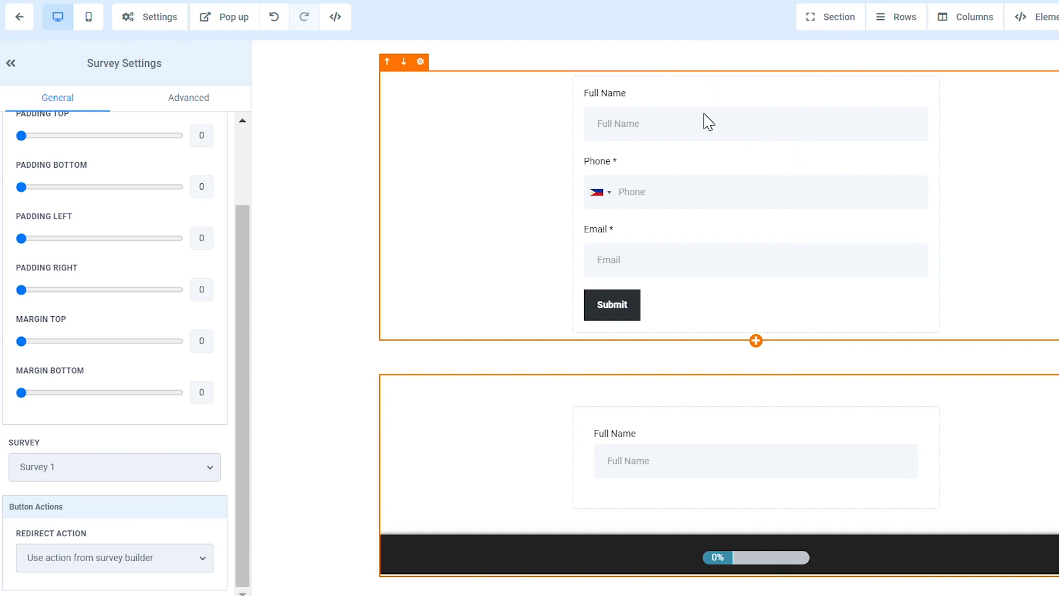
{"action": "scroll", "coordinate": [475, 253], "scroll_direction": "down", "scroll_amount": 4}
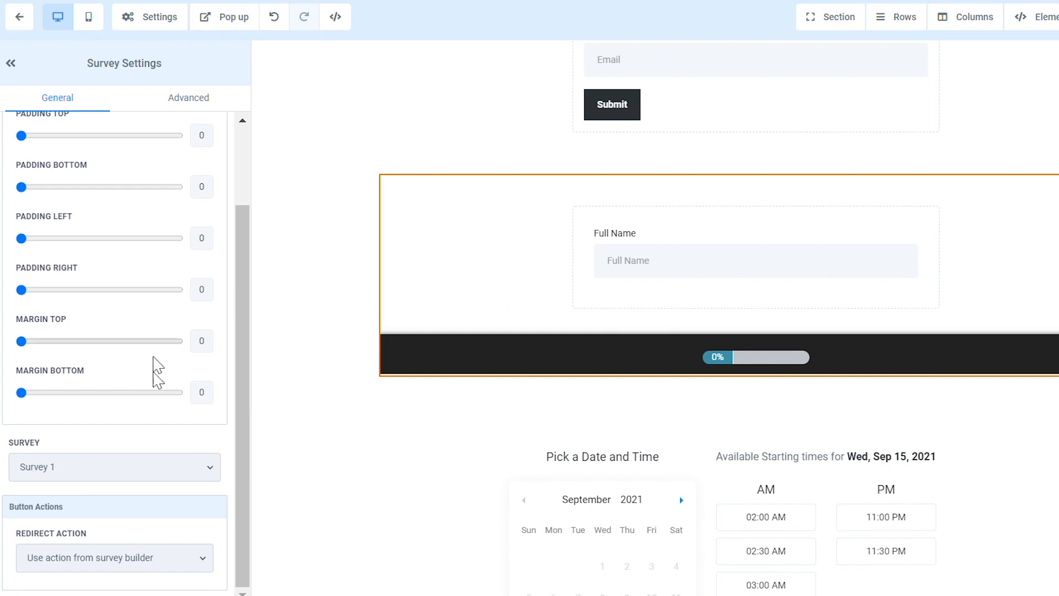
Inspect the redirect action setting of the survey and its available choices.
{"action": "left_click_drag", "start_coordinate": [16, 532], "coordinate": [92, 546]}
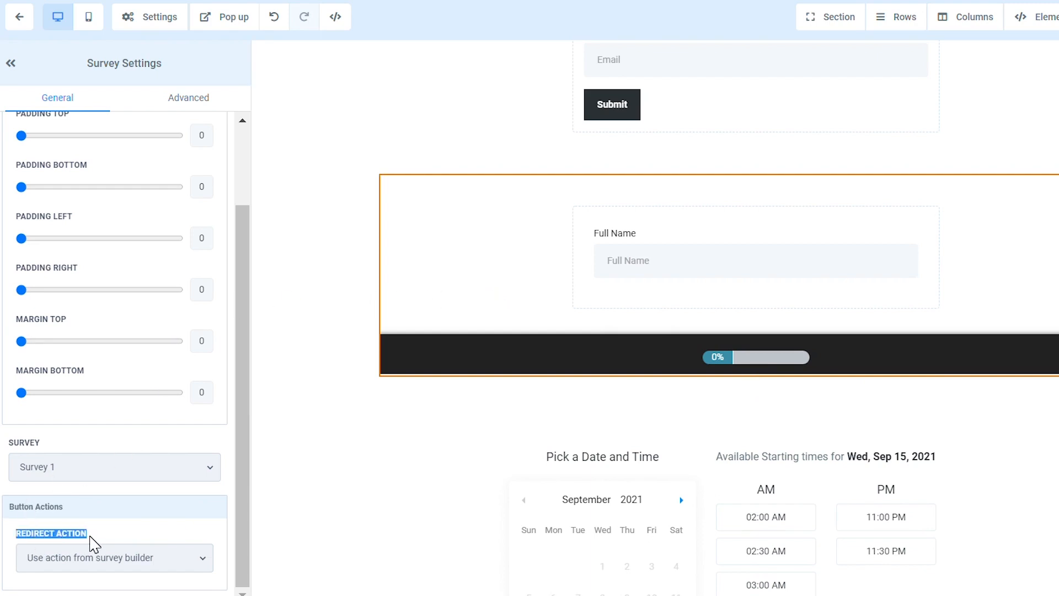
{"action": "left_click", "coordinate": [430, 295]}
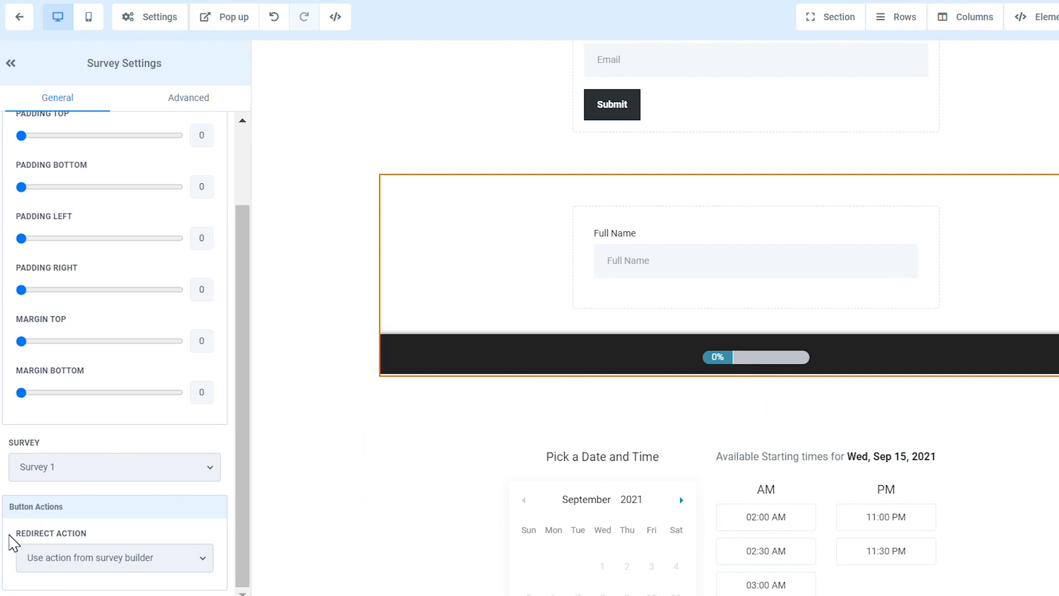
{"action": "left_click_drag", "start_coordinate": [8, 537], "coordinate": [114, 535]}
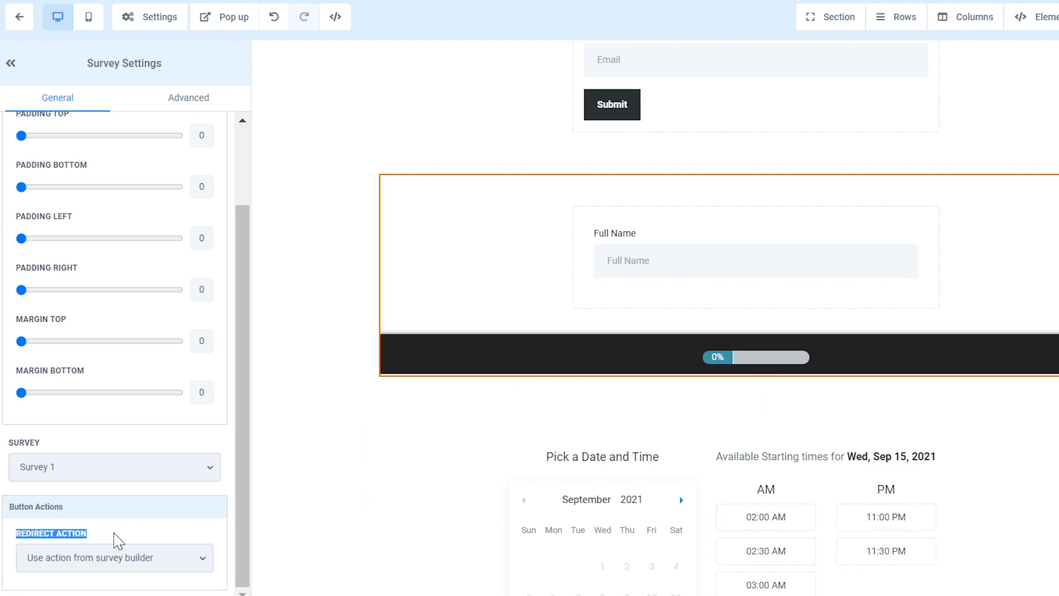
{"action": "left_click", "coordinate": [116, 535]}
{"action": "left_click", "coordinate": [78, 557]}
{"action": "left_click", "coordinate": [118, 507]}
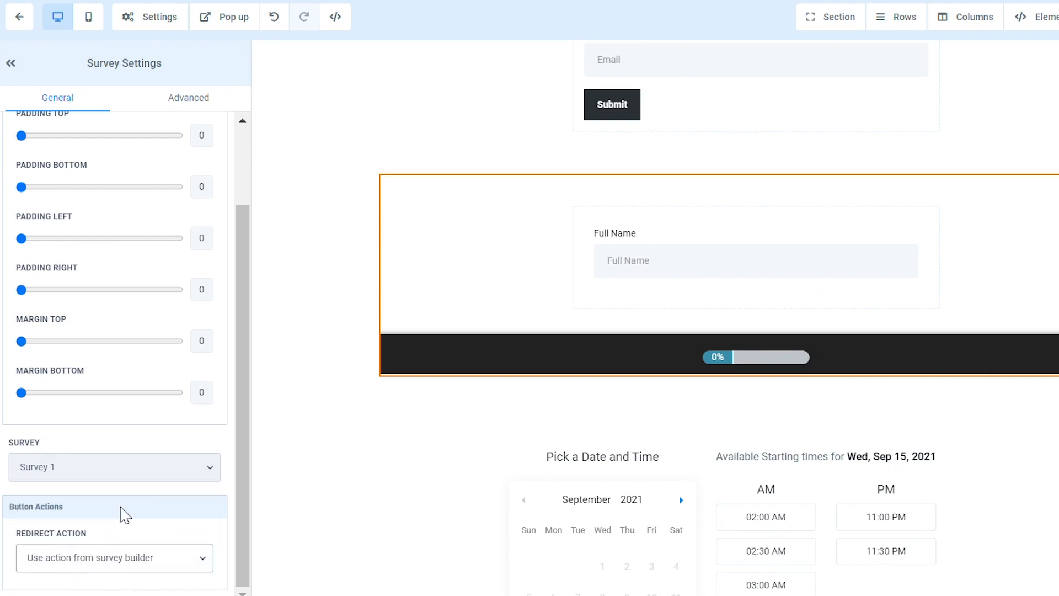
View the survey's advanced settings and the list of page-level settings.
{"action": "left_click", "coordinate": [192, 102]}
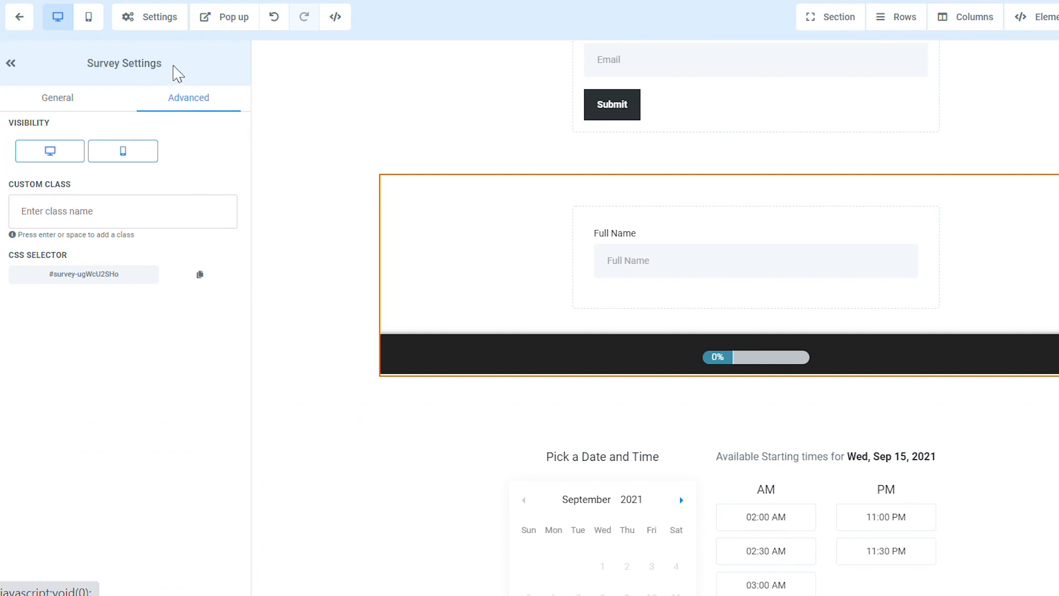
{"action": "left_click", "coordinate": [154, 24]}
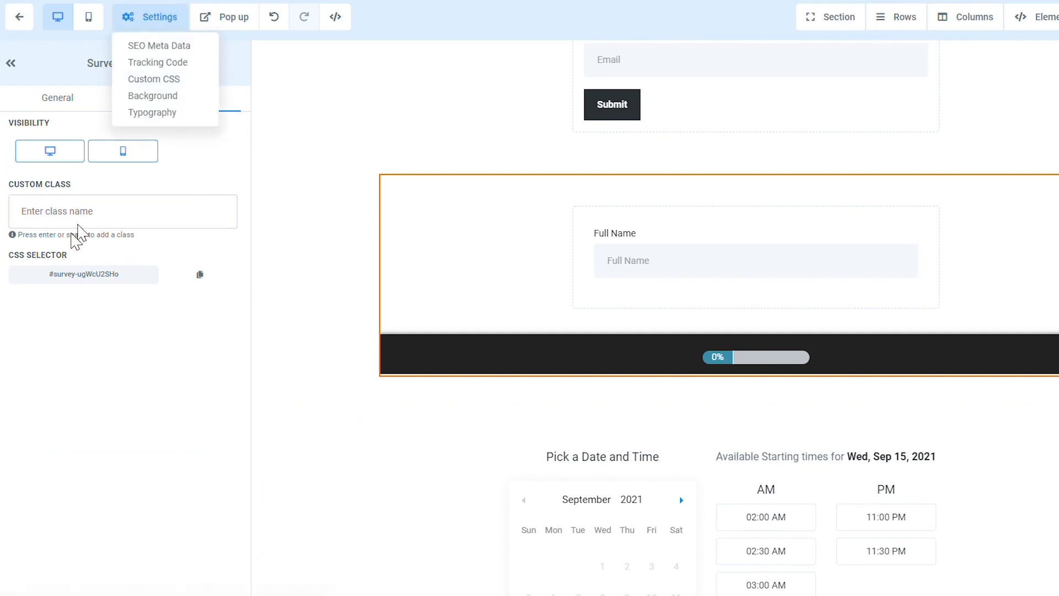
{"action": "left_click", "coordinate": [147, 371]}
Open the calendar element's settings and review its general and advanced options.
{"action": "scroll", "coordinate": [507, 304], "scroll_direction": "down", "scroll_amount": 6}
{"action": "left_click", "coordinate": [472, 302]}
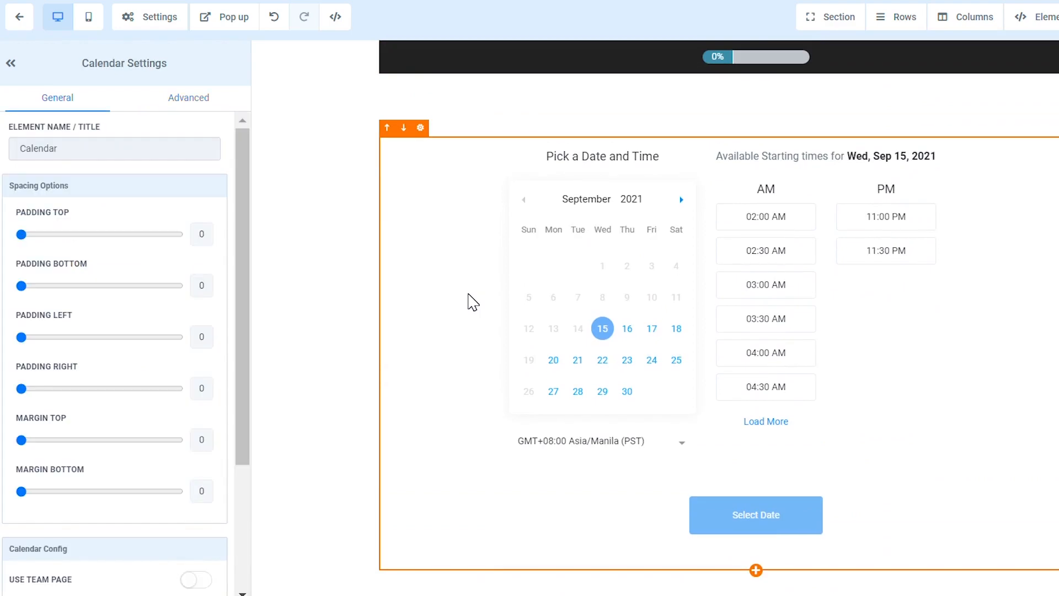
{"action": "scroll", "coordinate": [171, 432], "scroll_direction": "down", "scroll_amount": 3}
{"action": "scroll", "coordinate": [162, 441], "scroll_direction": "up", "scroll_amount": 1}
{"action": "scroll", "coordinate": [161, 441], "scroll_direction": "up", "scroll_amount": 5}
{"action": "left_click", "coordinate": [202, 112]}
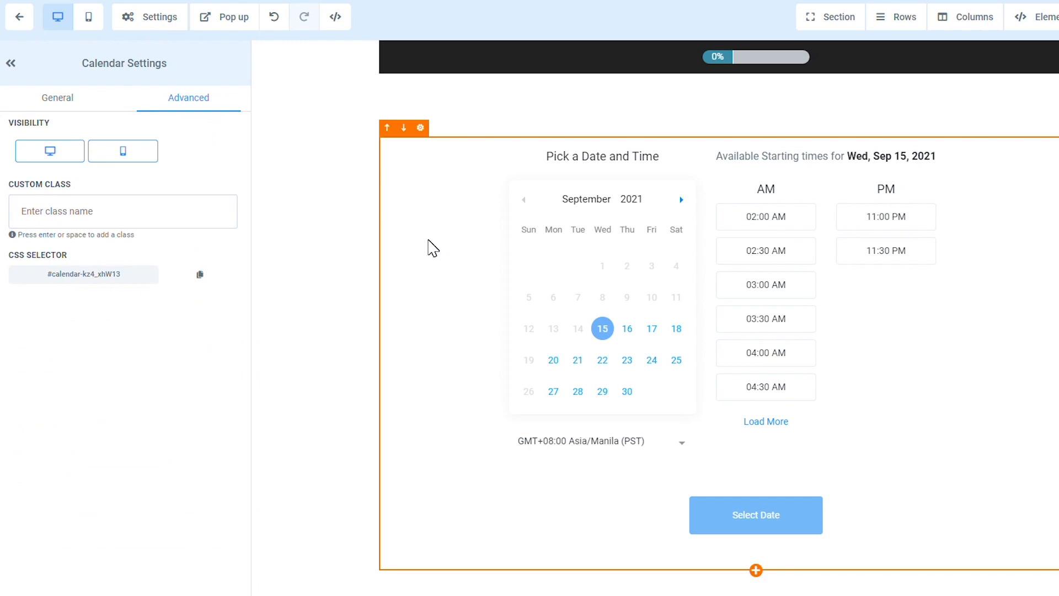
{"action": "left_click", "coordinate": [53, 115]}
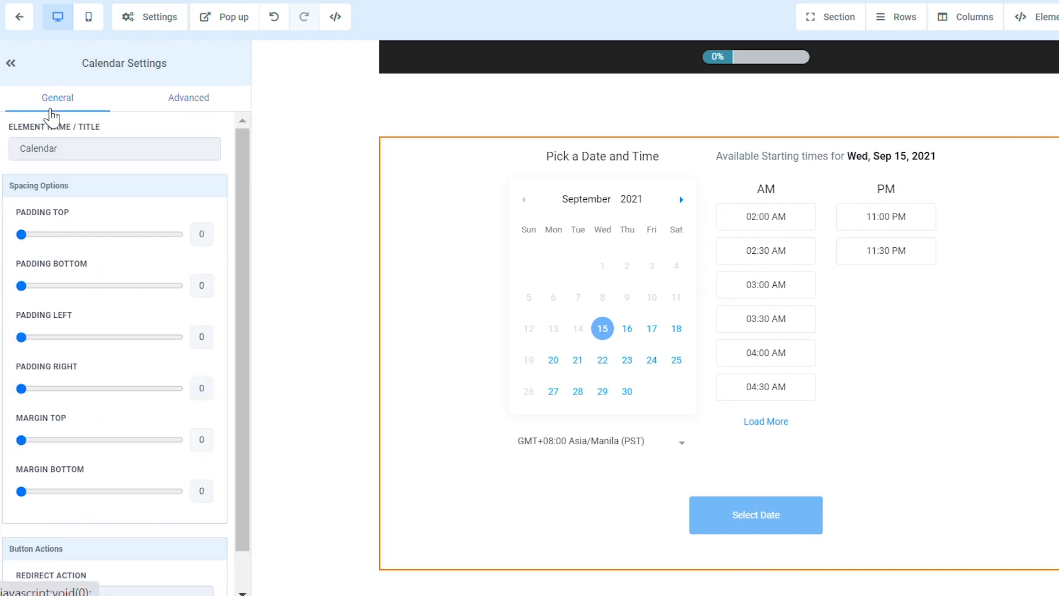
Examine the calendar's configuration and the choices offered for its redirect action.
{"action": "scroll", "coordinate": [123, 398], "scroll_direction": "down", "scroll_amount": 3}
{"action": "left_click_drag", "start_coordinate": [19, 527], "coordinate": [91, 538]}
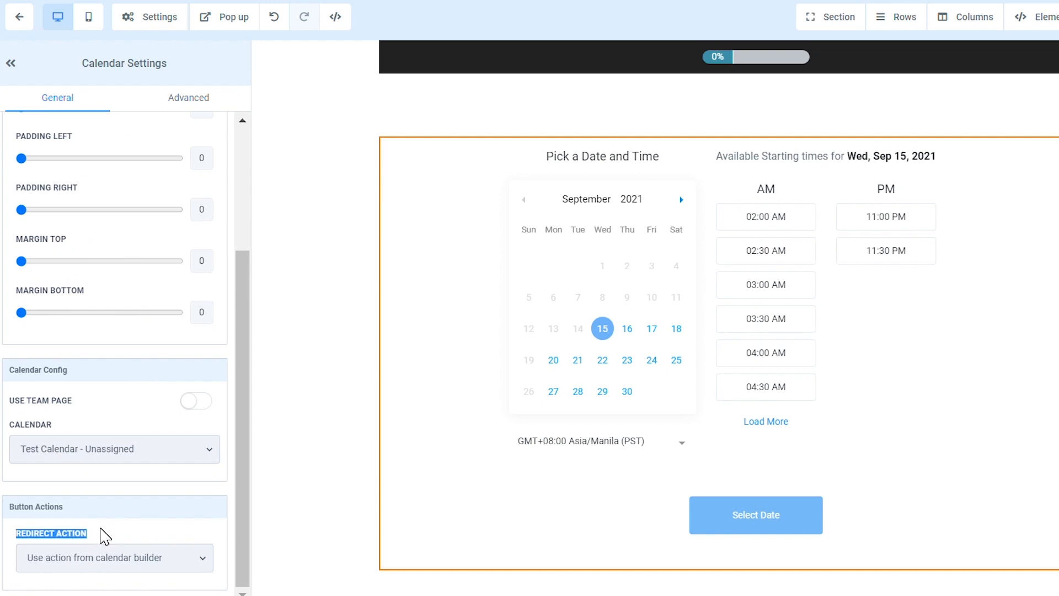
{"action": "left_click", "coordinate": [103, 535]}
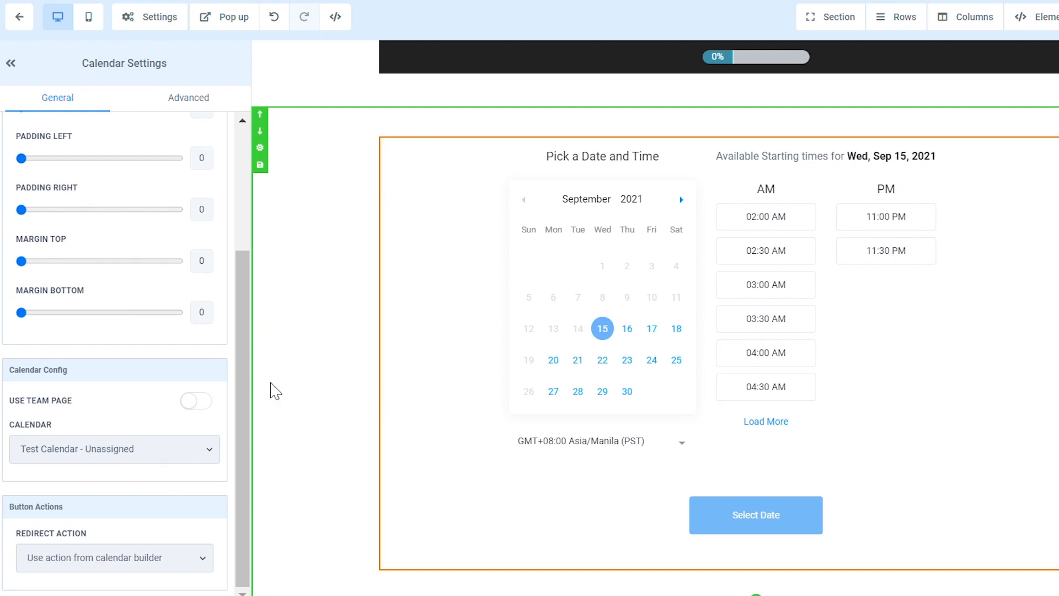
{"action": "left_click_drag", "start_coordinate": [6, 536], "coordinate": [113, 537]}
{"action": "left_click", "coordinate": [114, 535]}
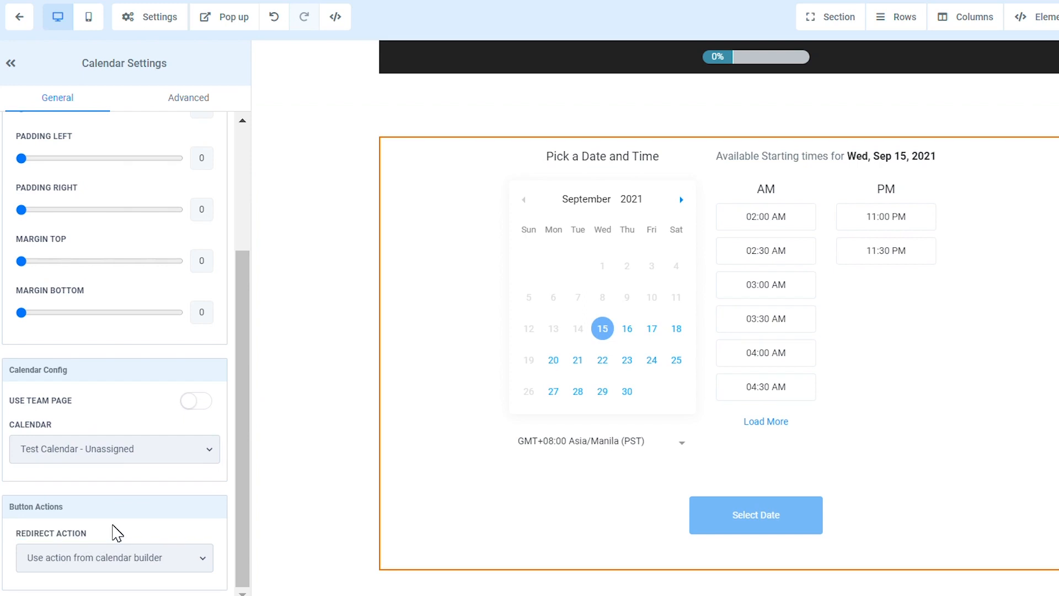
{"action": "left_click", "coordinate": [53, 562]}
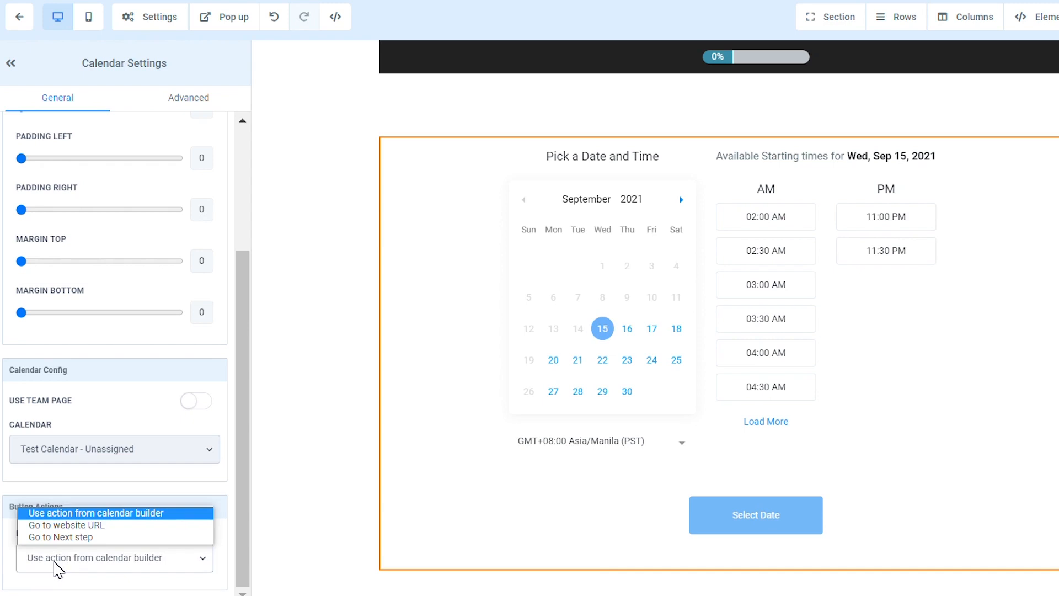
{"action": "left_click", "coordinate": [8, 551]}
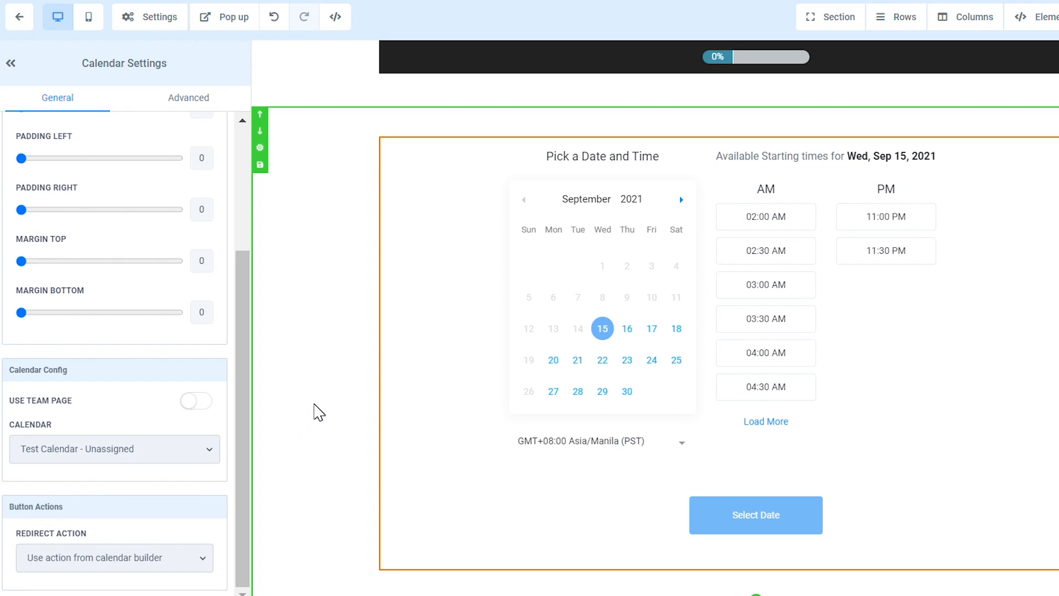
Look over the page's elements again and recheck the calendar's advanced and general settings.
{"action": "scroll", "coordinate": [562, 516], "scroll_direction": "up", "scroll_amount": 9}
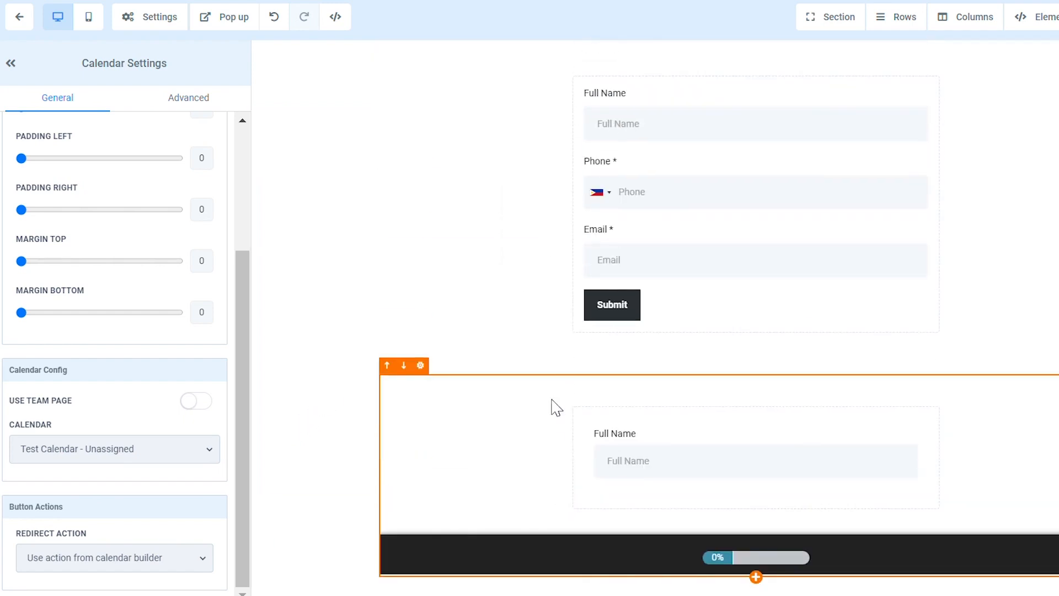
{"action": "scroll", "coordinate": [488, 193], "scroll_direction": "down", "scroll_amount": 10}
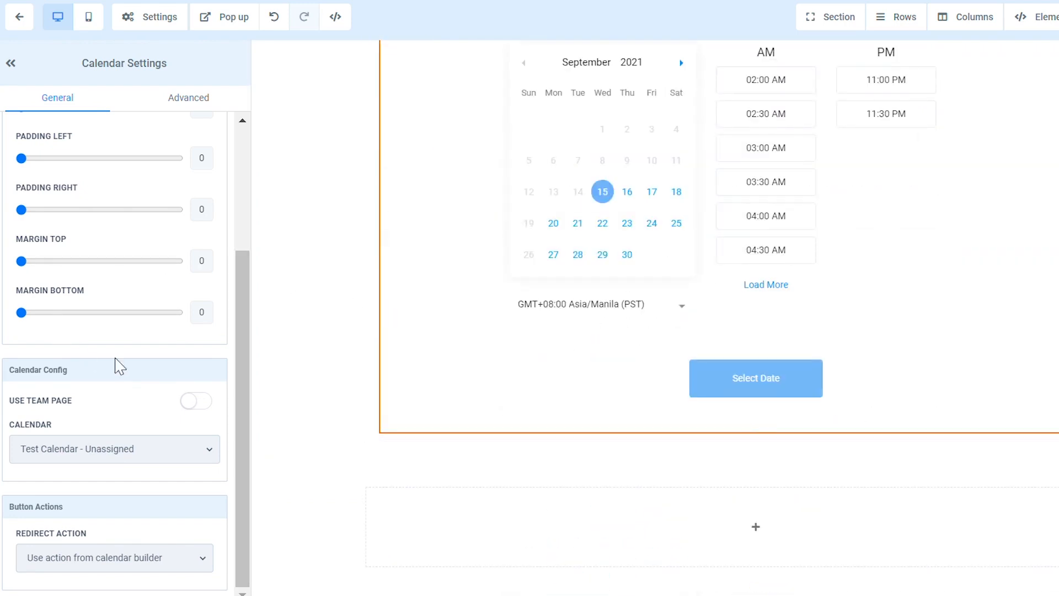
{"action": "left_click", "coordinate": [172, 104]}
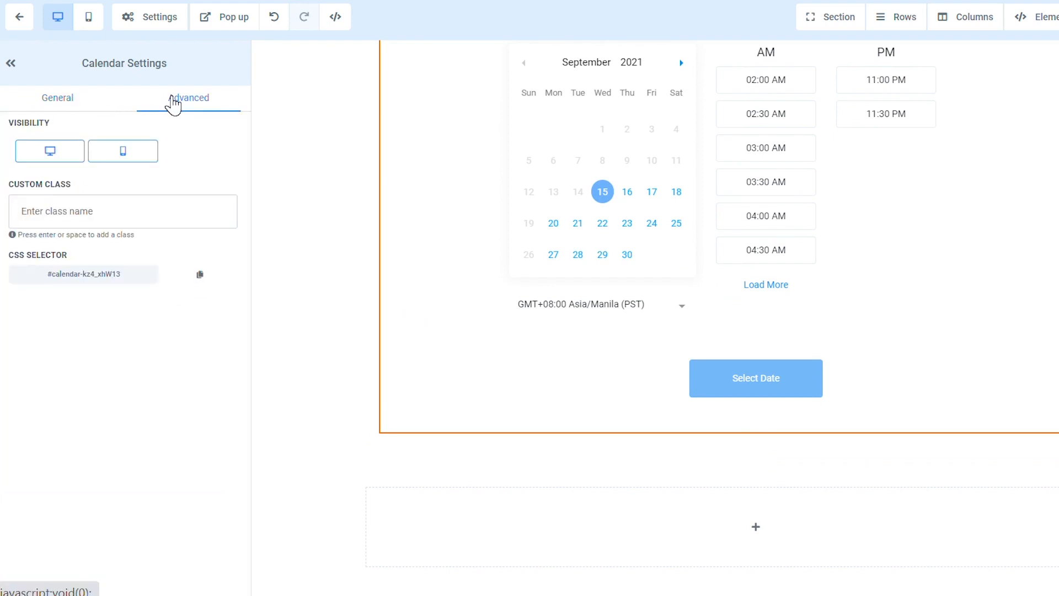
{"action": "left_click", "coordinate": [72, 102]}
{"action": "scroll", "coordinate": [118, 282], "scroll_direction": "down", "scroll_amount": 3}
{"action": "scroll", "coordinate": [122, 284], "scroll_direction": "up", "scroll_amount": 3}
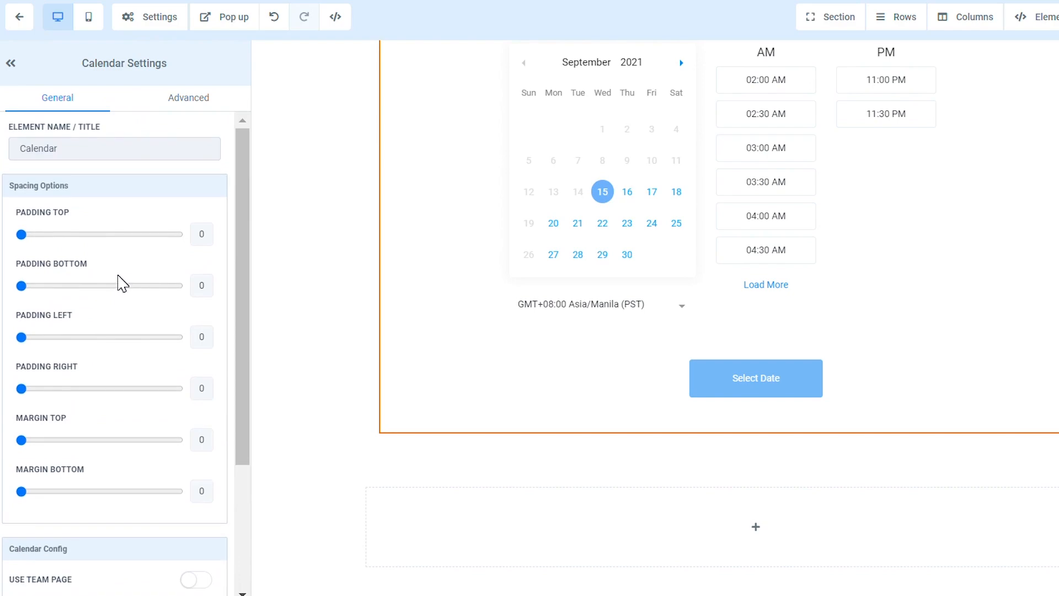